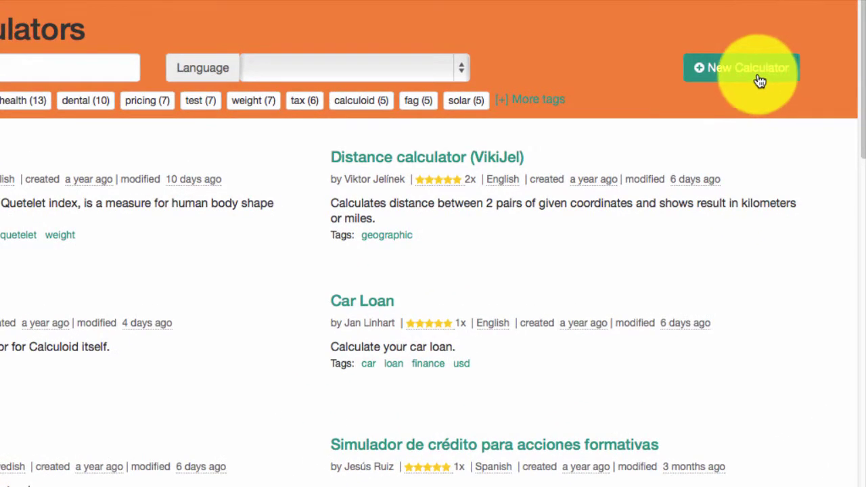
Create a new calculator named 'Easily CALCULATE Your cost savings NOW:' and save its configuration
left_click(760, 81)
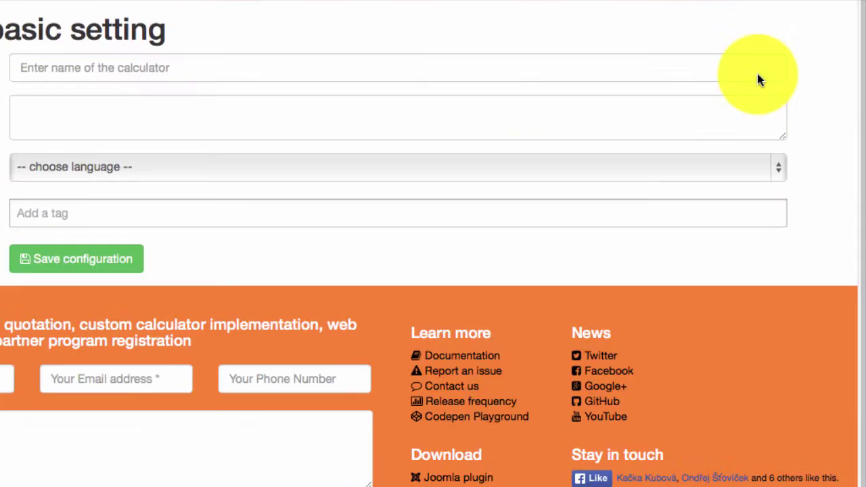
type("Easily CALCULATE Your cost savings NOW:")
left_click(715, 77)
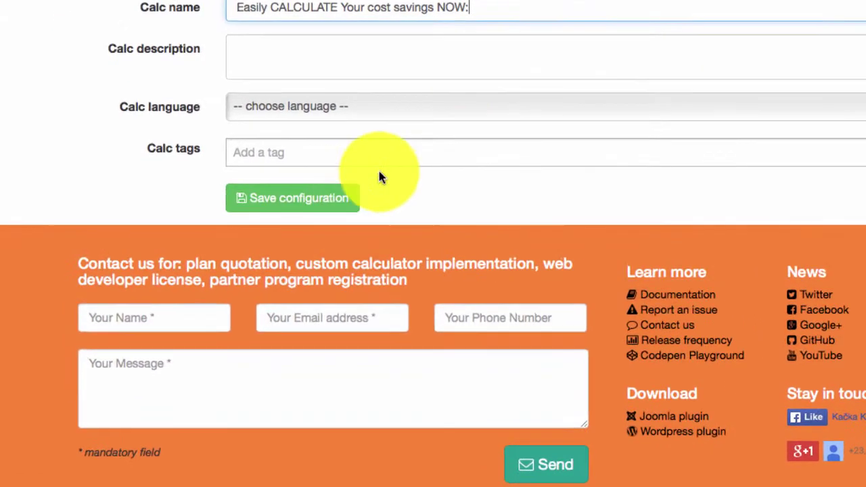
left_click(278, 207)
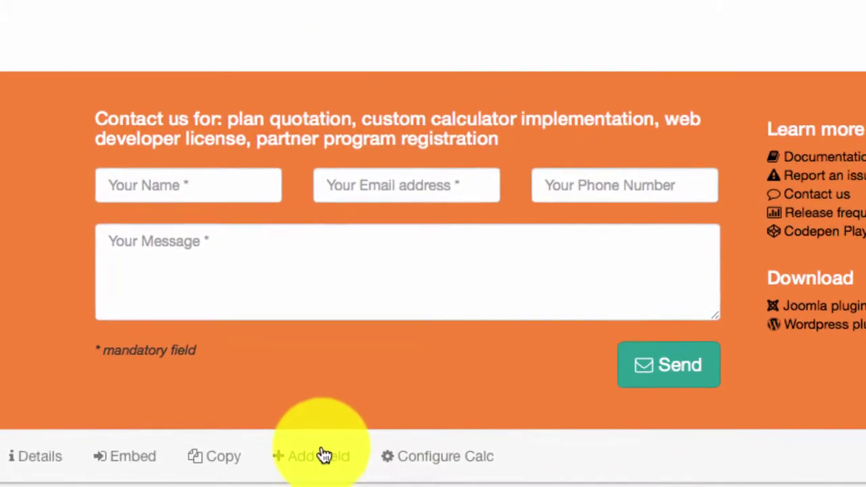
Add two slider fields and a formula field to the calculator
left_click(321, 455)
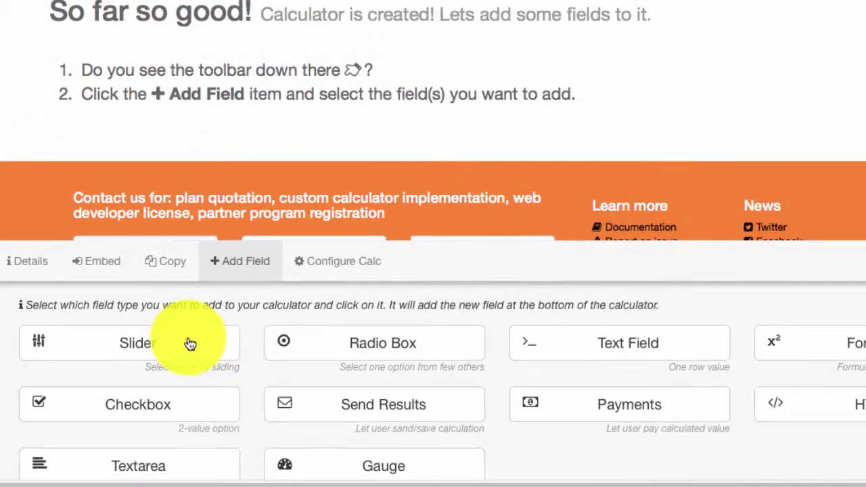
left_click(169, 364)
left_click(176, 368)
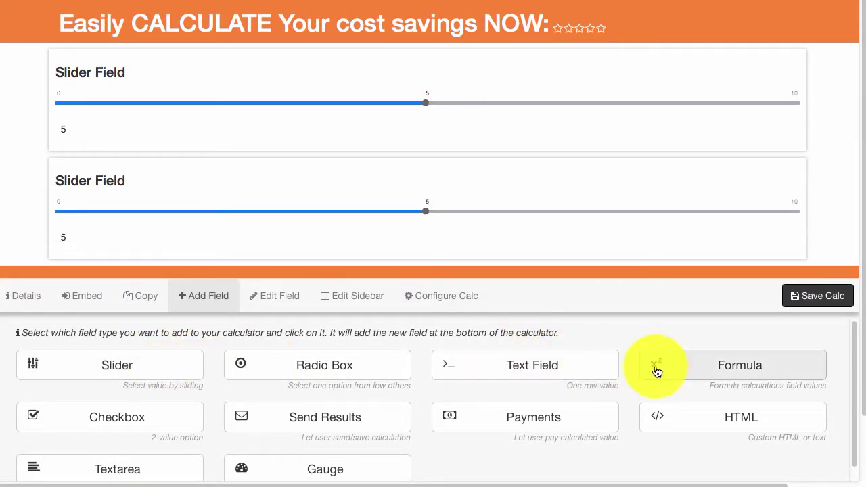
left_click(698, 372)
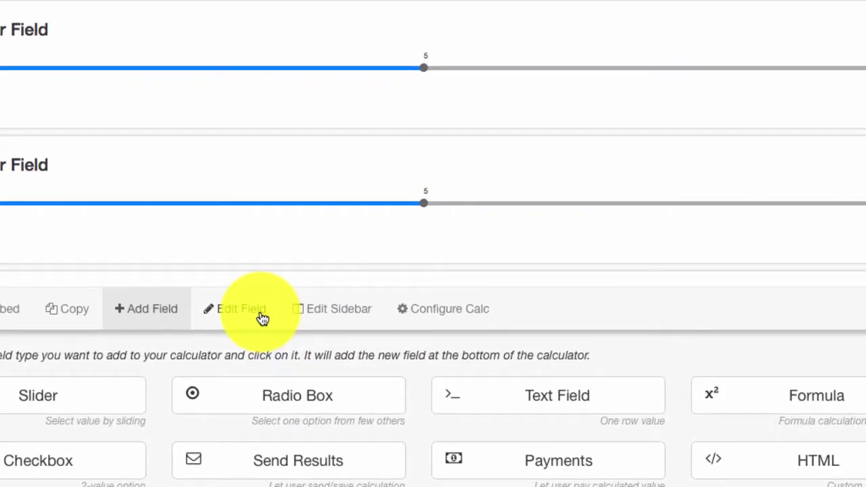
Rename the first slider to 'Select - number of Easy Redmine users'
left_click(257, 312)
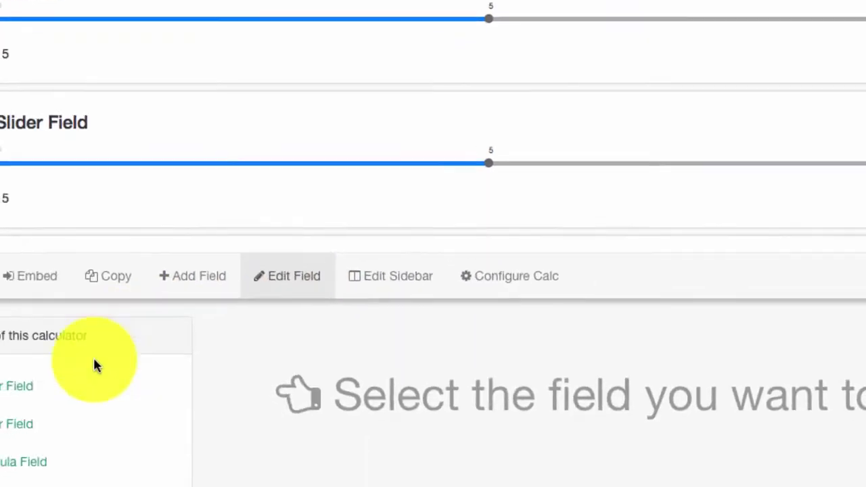
left_click(149, 322)
key("ctrl+a")
key("BackSpace")
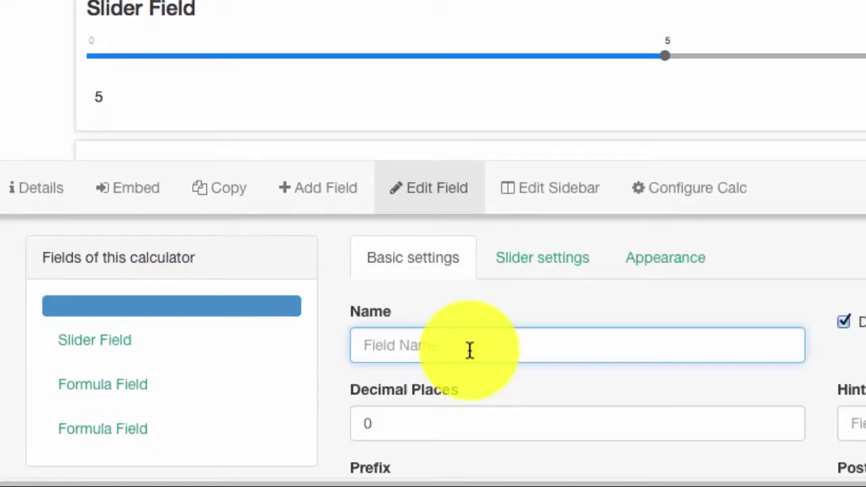
left_click(426, 341)
mouse_move(400, 316)
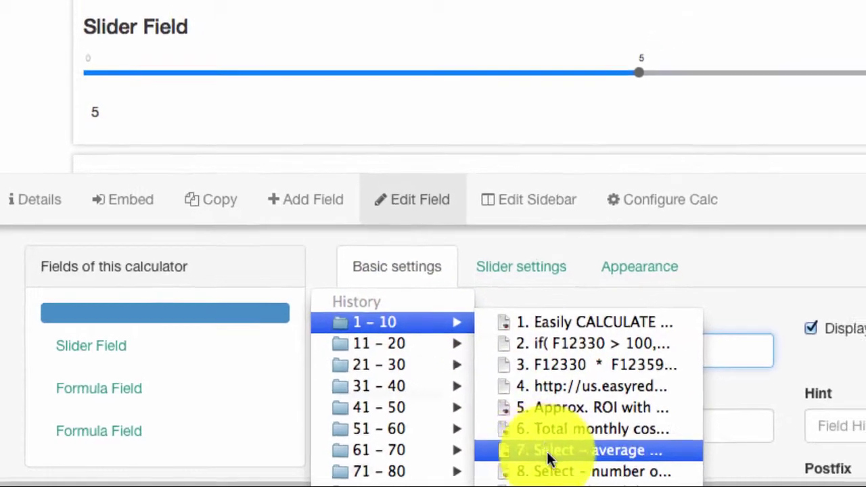
left_click(551, 471)
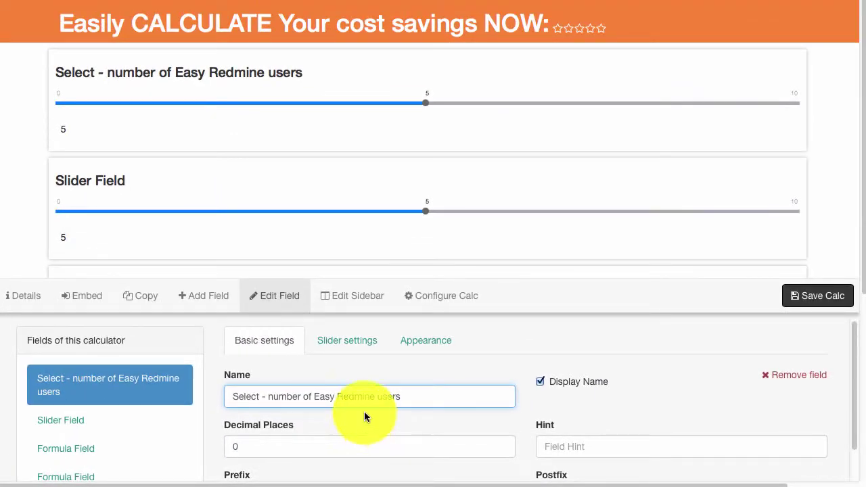
Raise the first slider's maximum value to 100 and save the calculator
left_click(362, 341)
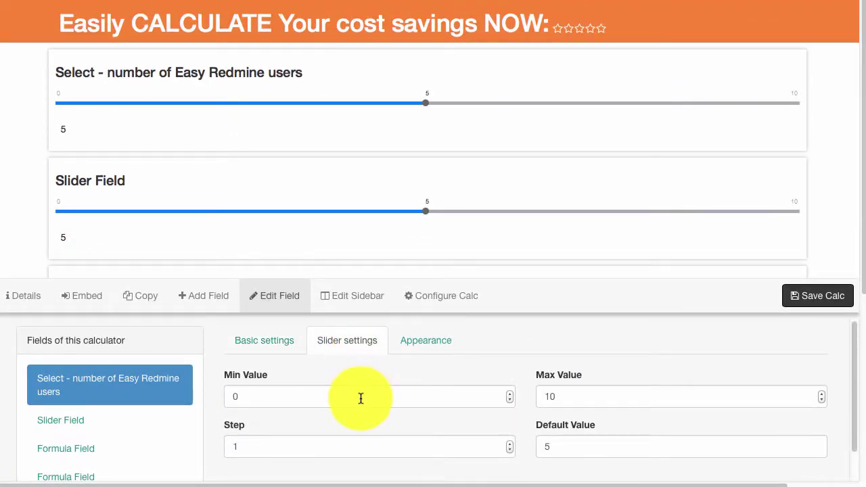
left_click(564, 397)
type("0")
key("Tab")
left_click(425, 340)
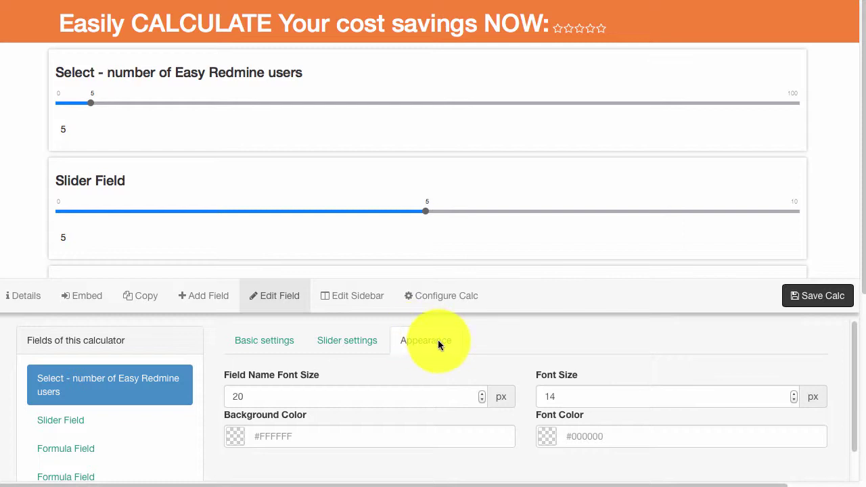
left_click(818, 295)
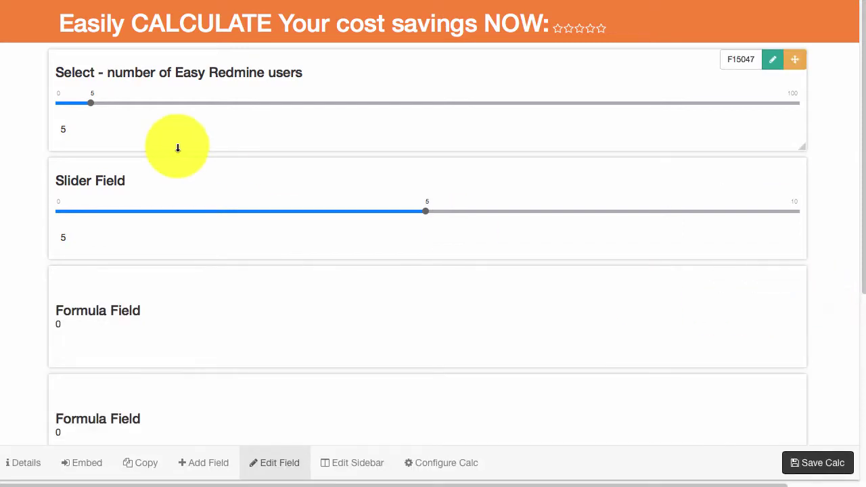
Rename the second slider to 'Select - average hourly costs per employee (€)'
left_click(260, 463)
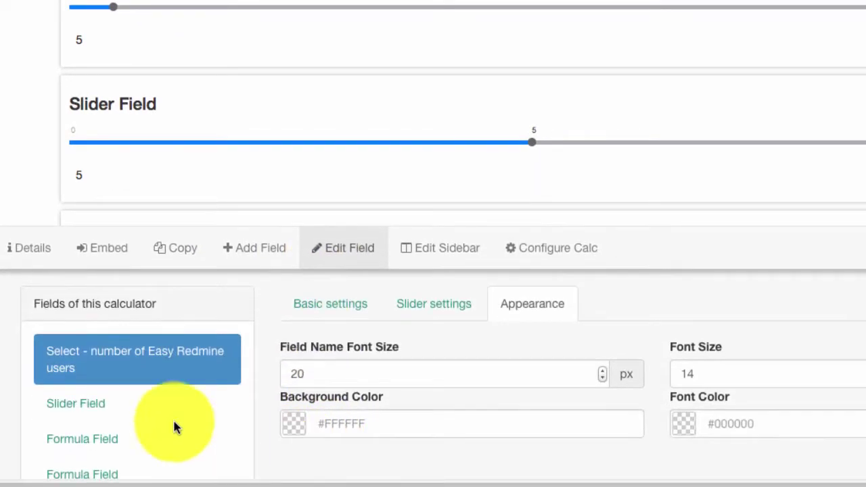
left_click(112, 407)
left_click(330, 304)
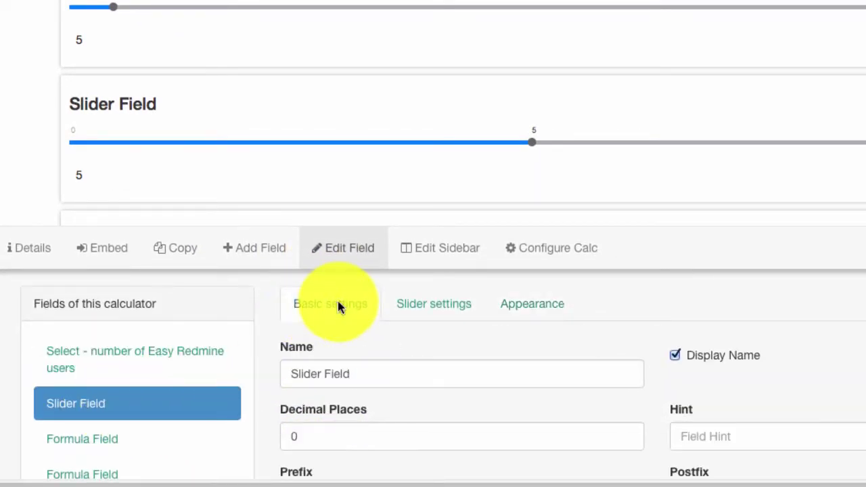
left_click(358, 374)
key("ctrl+a")
key("BackSpace")
left_click(378, 484)
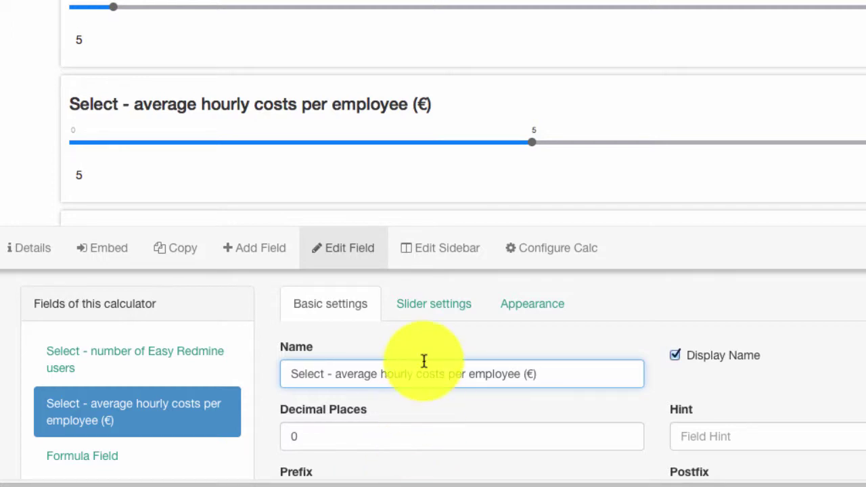
Change the second slider's maximum value from 10 to 50
left_click(427, 313)
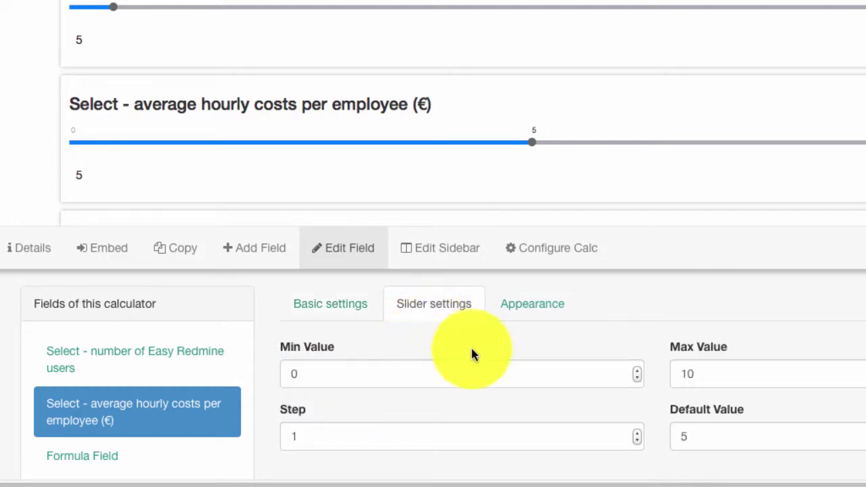
left_click(701, 376)
key("BackSpace")
key("BackSpace")
type("50")
left_click(819, 318)
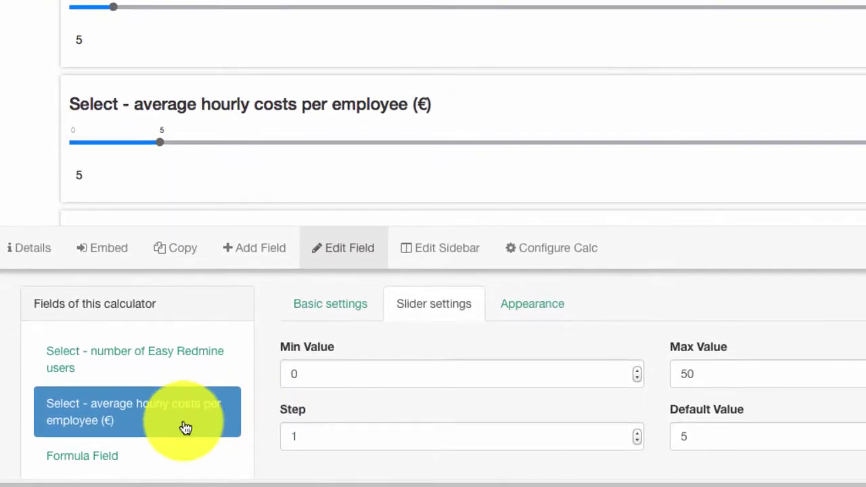
Name the first formula field 'Total monthly cost savings (€):'
left_click(97, 464)
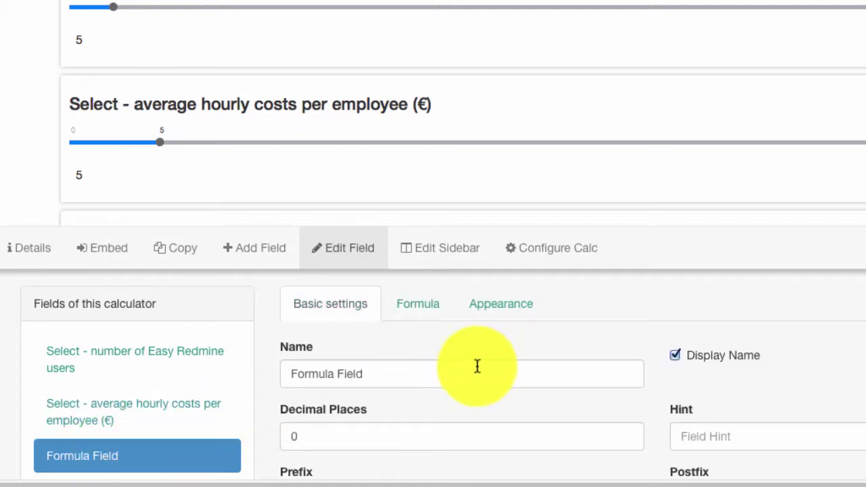
left_click_drag(449, 366, 251, 364)
key("BackSpace")
key("super+shift+v")
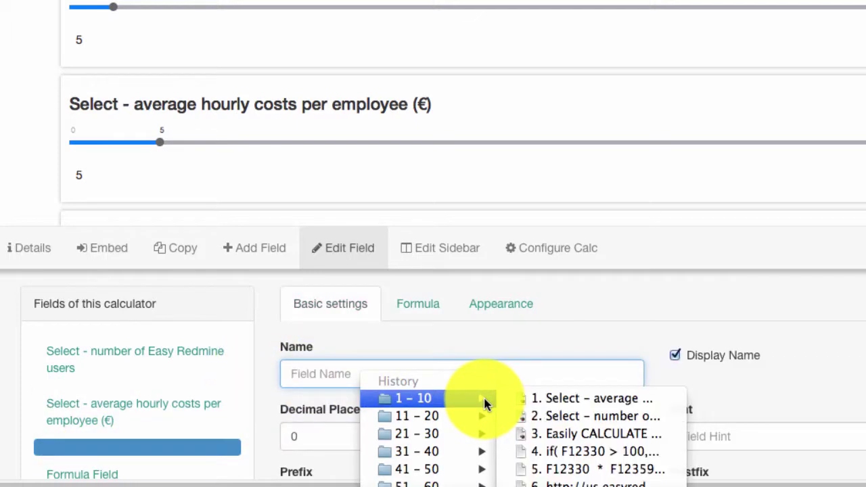
left_click(532, 429)
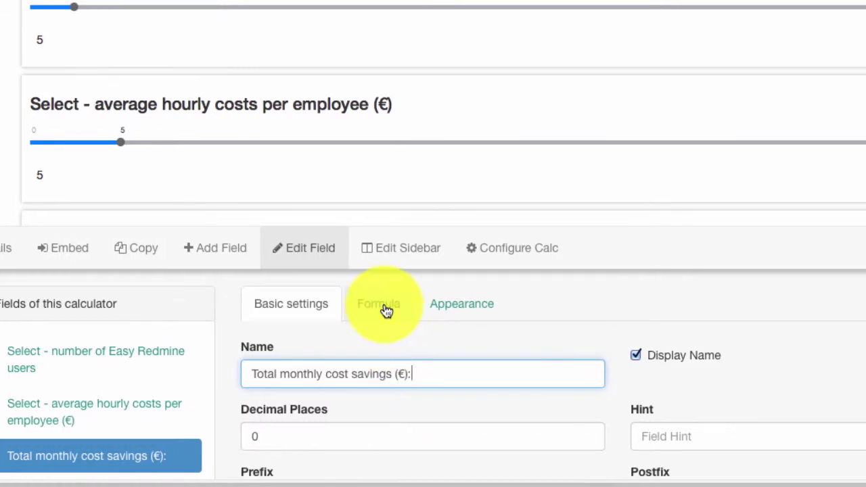
Set the savings formula to F15047 × F15048 × 3
left_click(385, 310)
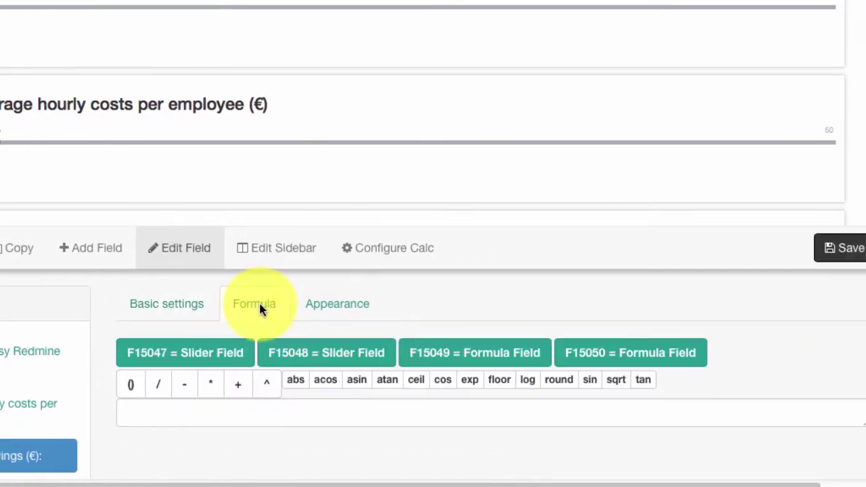
left_click(107, 411)
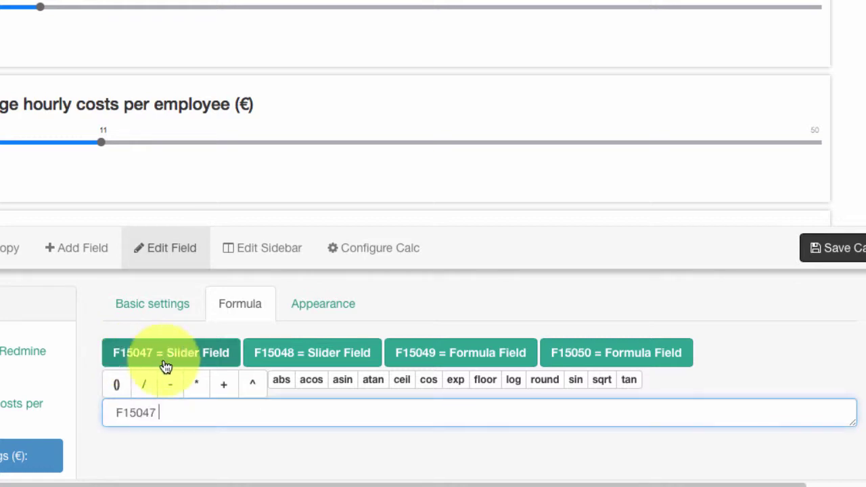
left_click(196, 384)
left_click(264, 357)
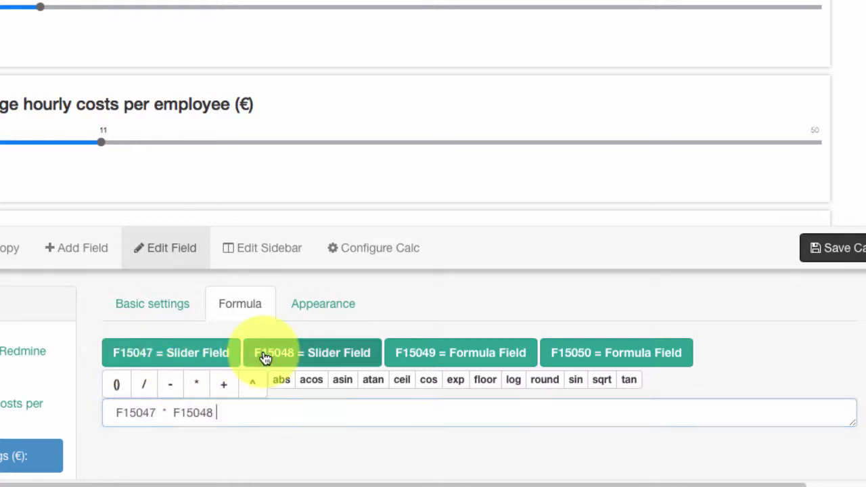
left_click(195, 385)
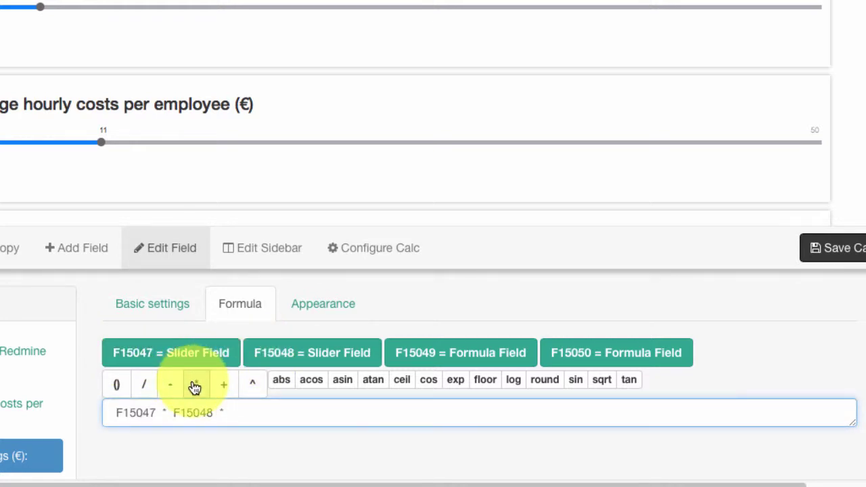
type("3")
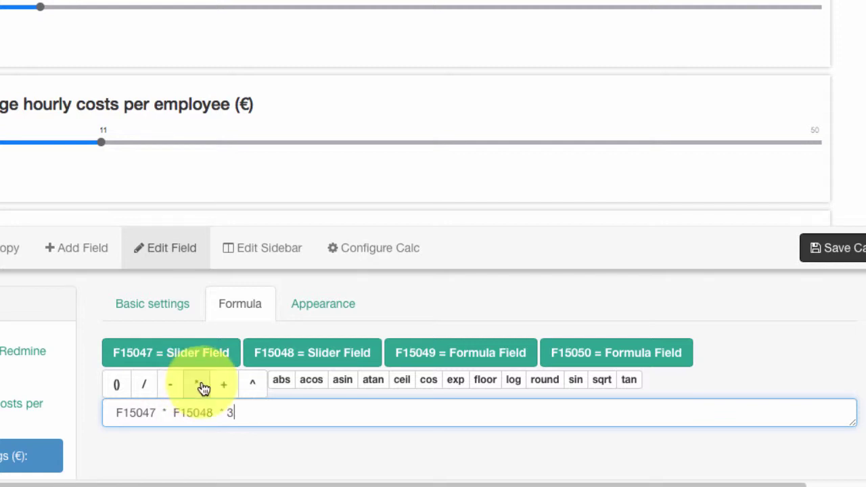
Give the savings result font size 60 and colour #ff5225, then save the calculator
left_click(317, 303)
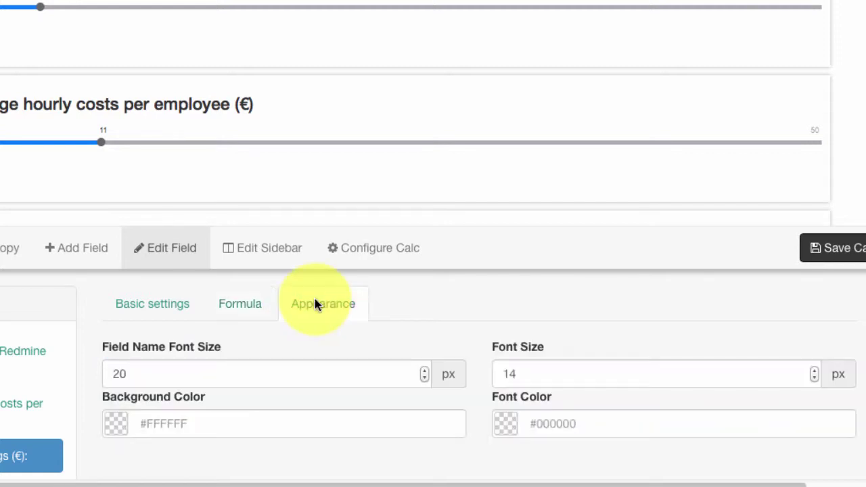
double_click(606, 371)
type("60")
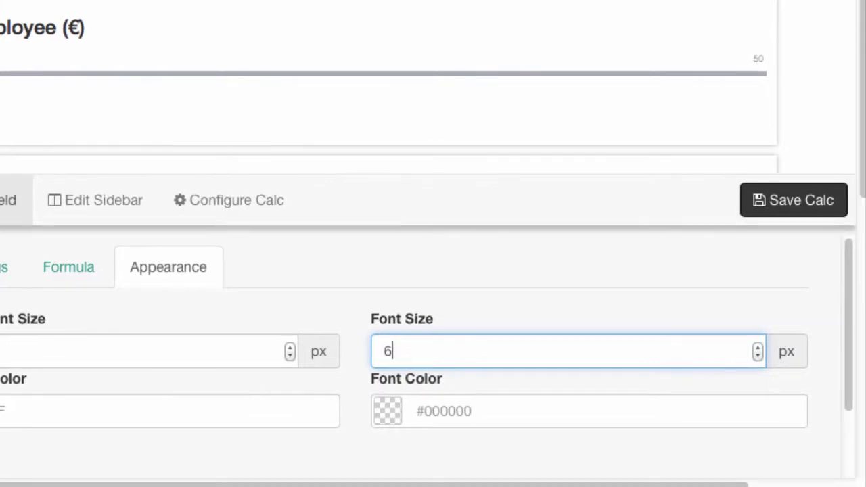
left_click(428, 347)
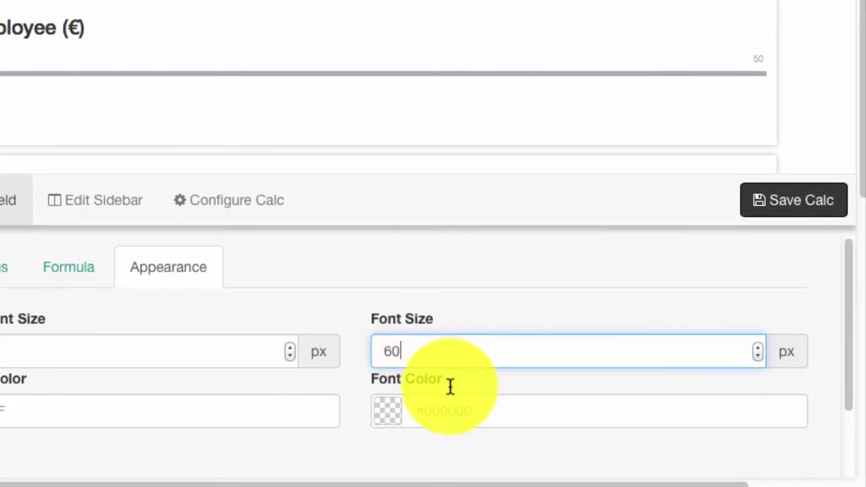
left_click(453, 410)
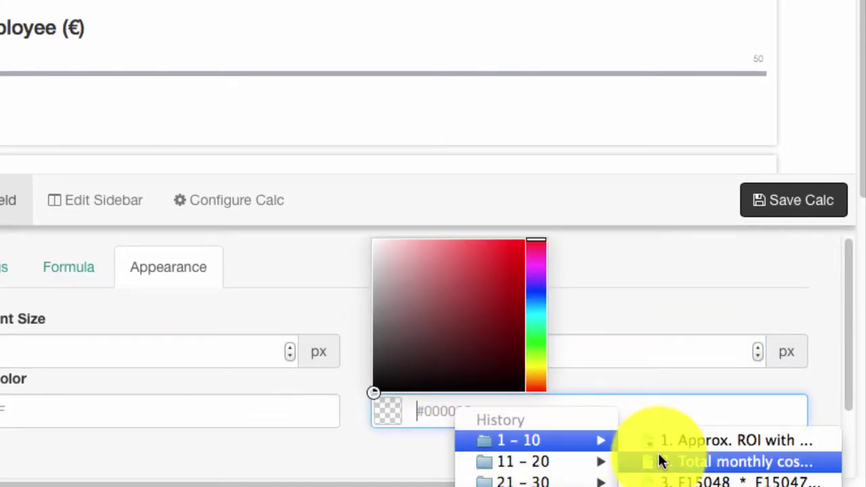
left_click(670, 461)
left_click(799, 218)
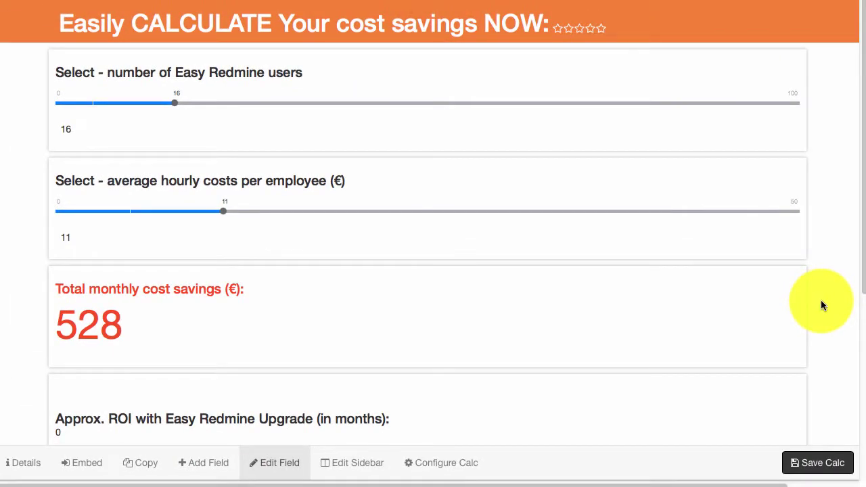
scroll(821, 304, "down", 4)
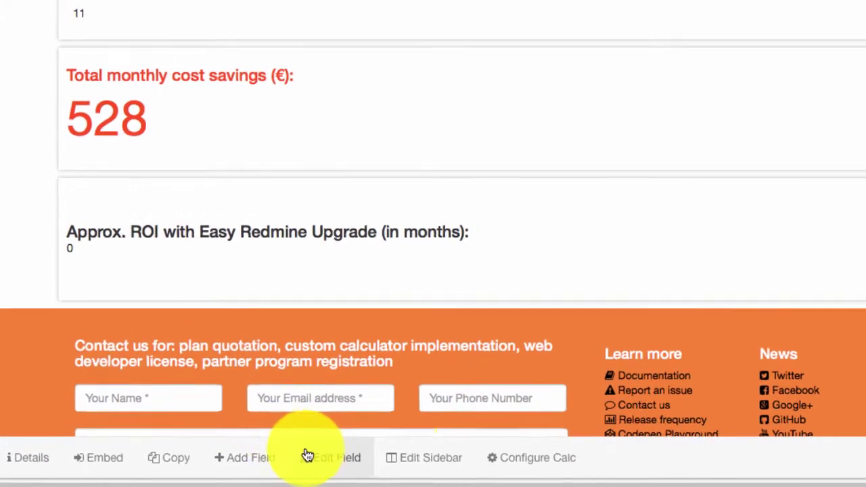
Insert the saved tiered ROI formula into the 'Approx. ROI with Easy Redmine Upgrade (in months):' field
left_click(261, 463)
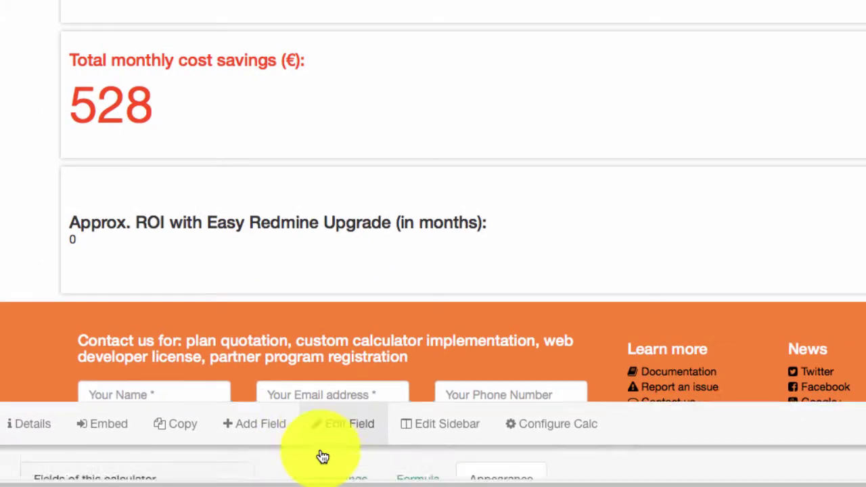
scroll(163, 417, "down", 2)
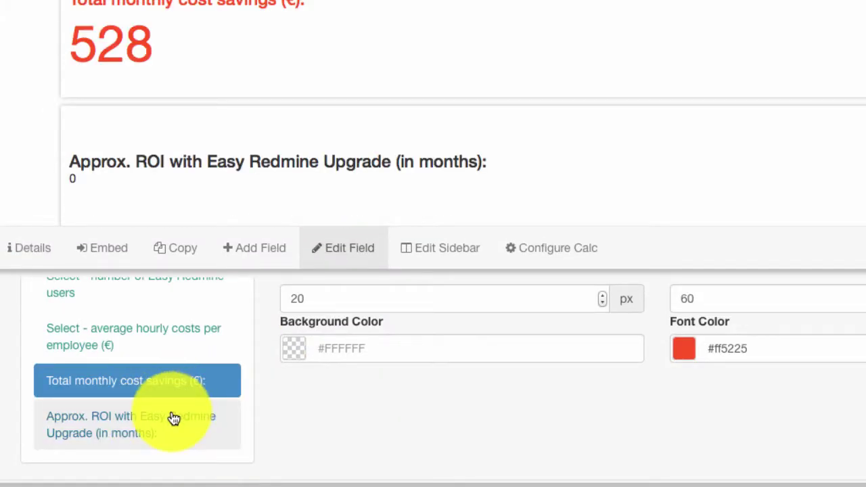
left_click(174, 419)
scroll(321, 419, "up", 2)
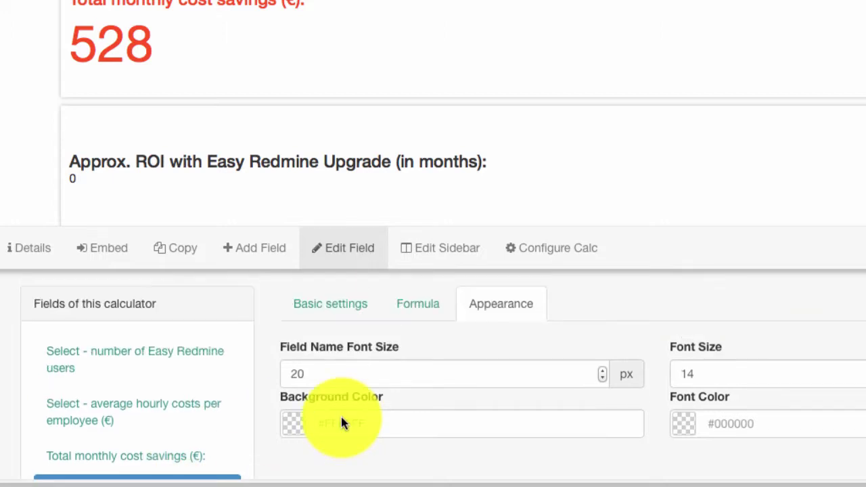
scroll(340, 414, "up", 2)
left_click(406, 303)
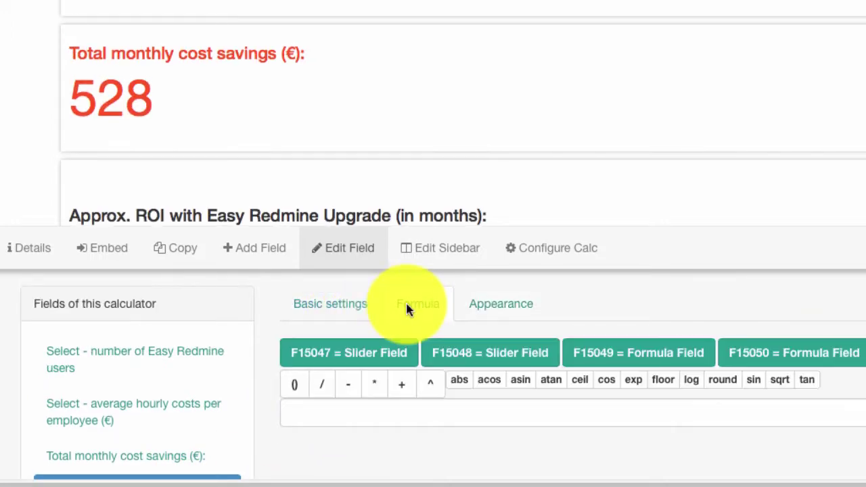
left_click(406, 410)
mouse_move(455, 429)
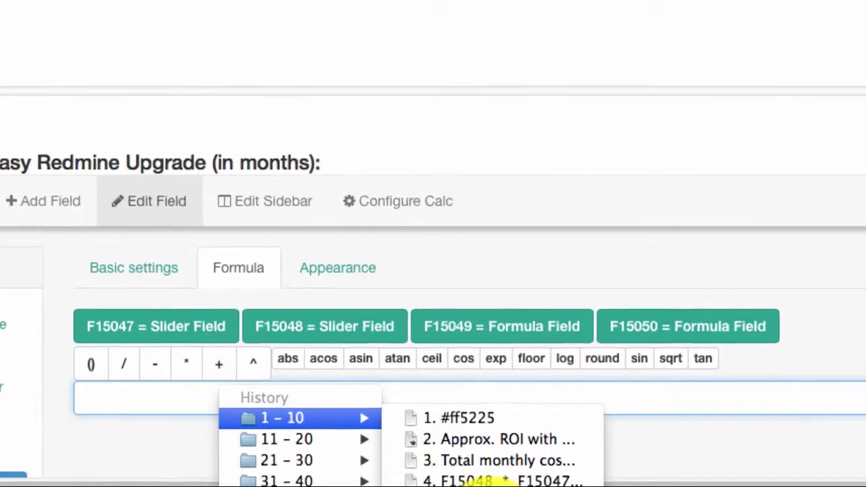
left_click(473, 481)
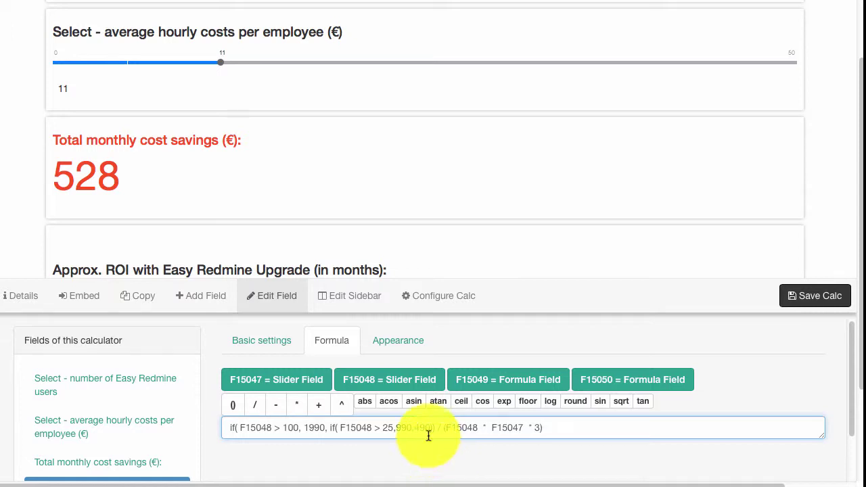
Set the ROI result font size to 40 and font colour to #ff5225
left_click(402, 342)
left_click(626, 383)
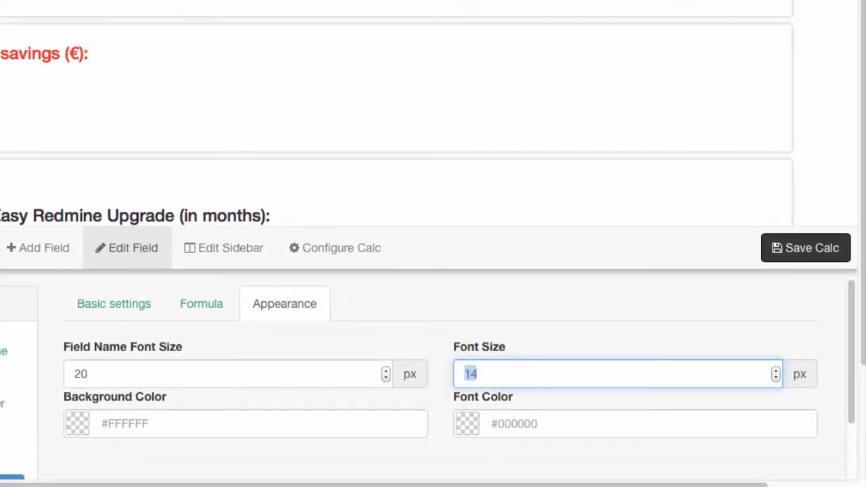
type("40")
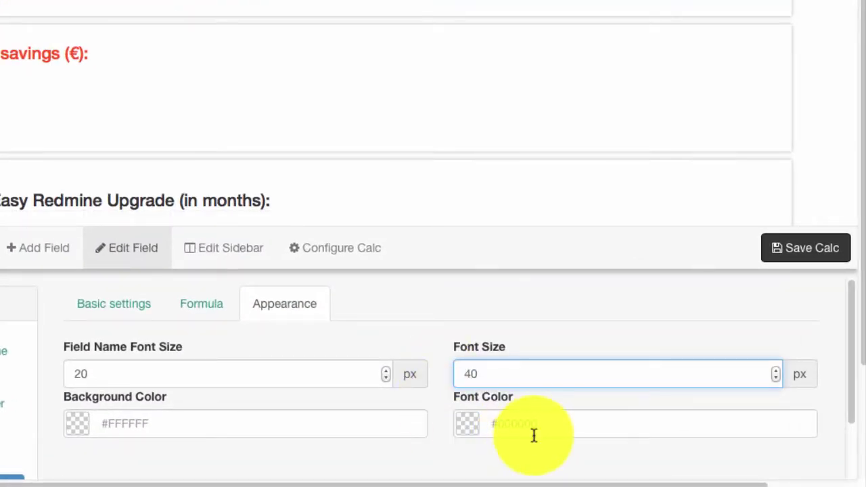
left_click(535, 421)
type("#ff5225")
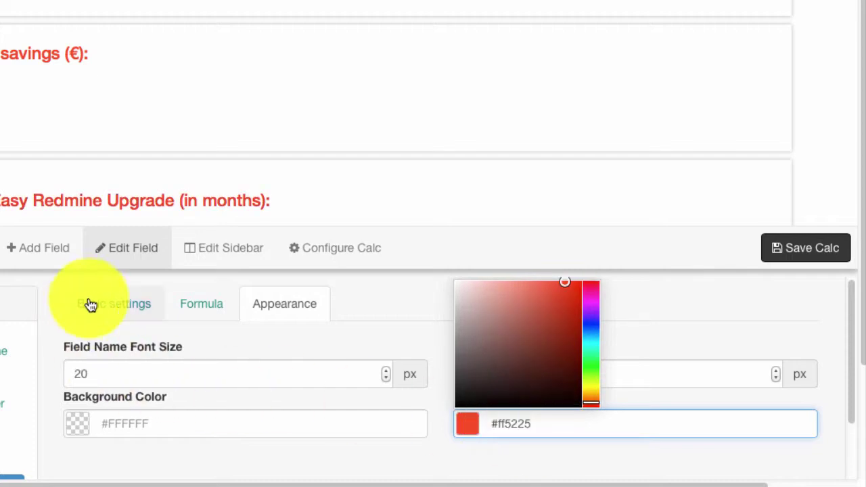
Set the ROI field to 2 decimal places and save the calculator
left_click(105, 310)
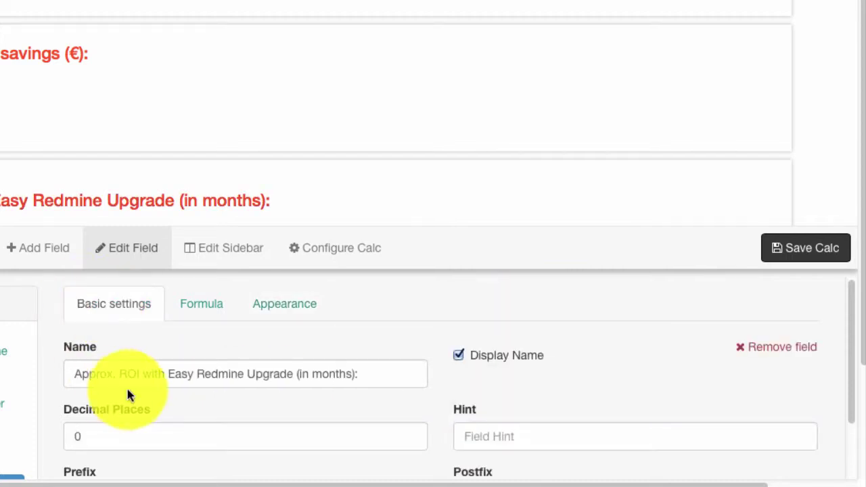
left_click(126, 434)
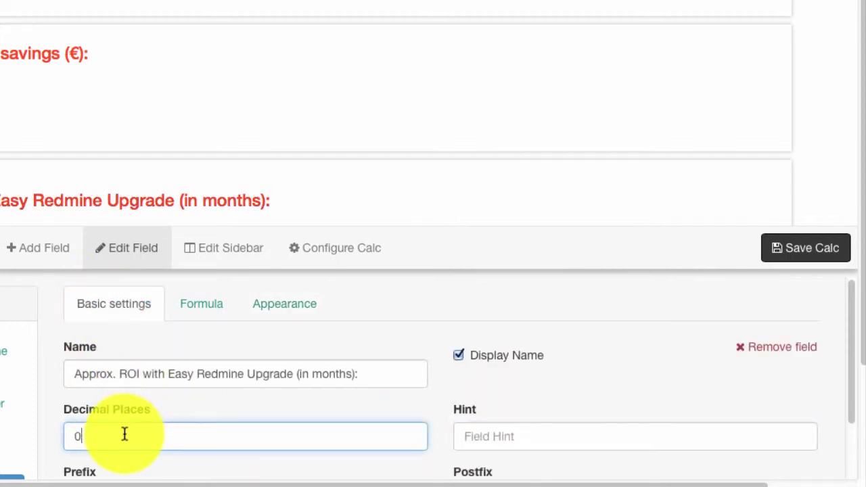
key("BackSpace")
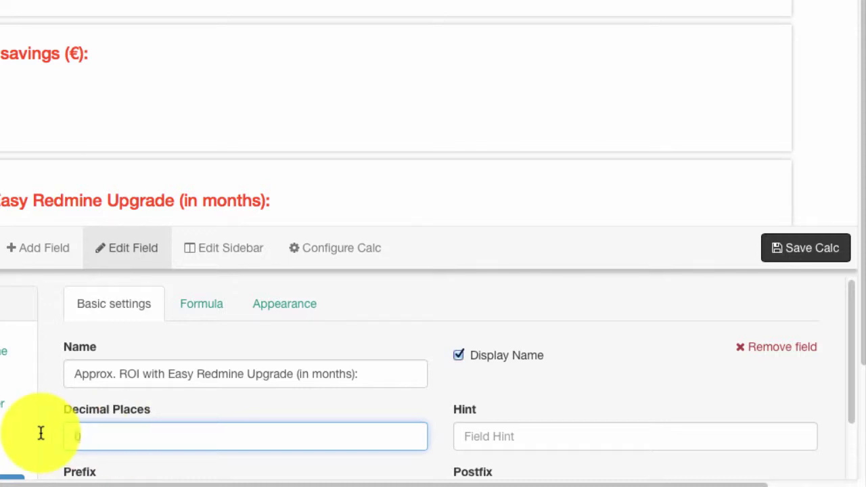
type("2")
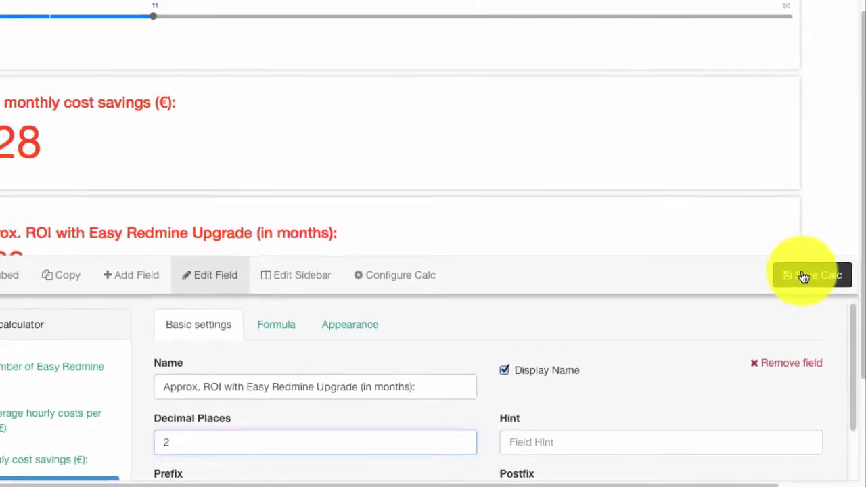
left_click(804, 277)
scroll(588, 409, "down", 1)
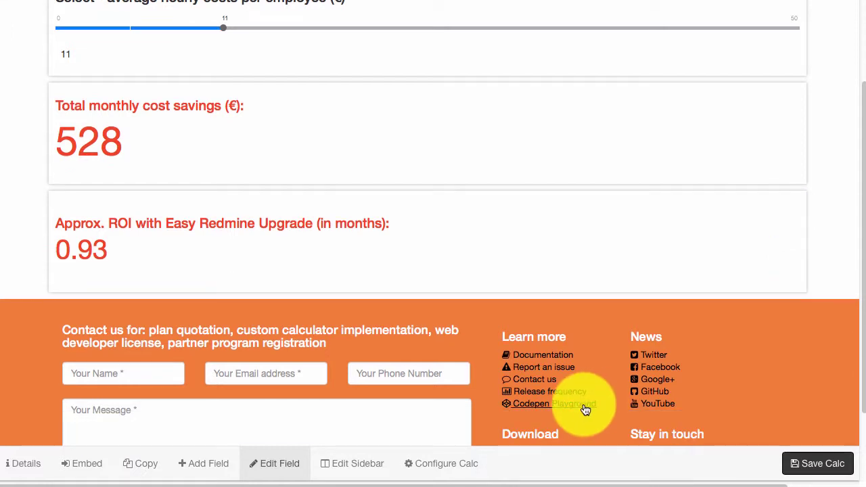
scroll(585, 411, "up", 4)
scroll(604, 396, "up", 1)
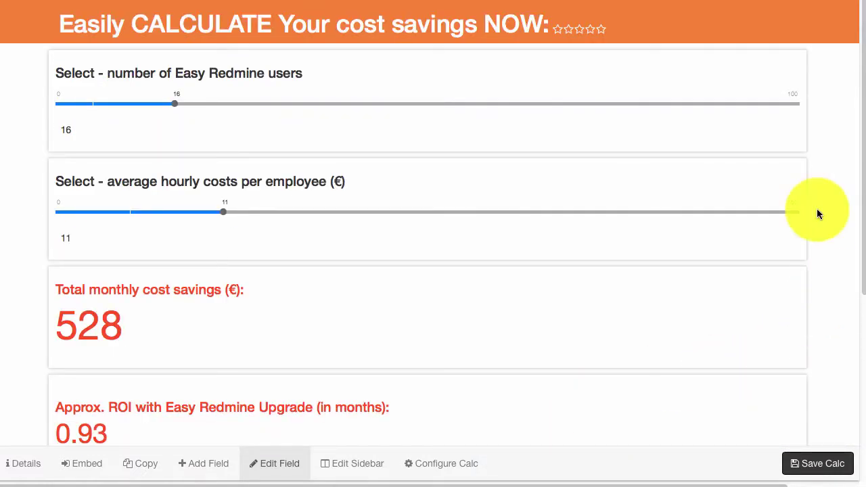
Halve the slider and ROI cards, move the savings card top-right and stretch it to full column height
left_click_drag(805, 152, 500, 146)
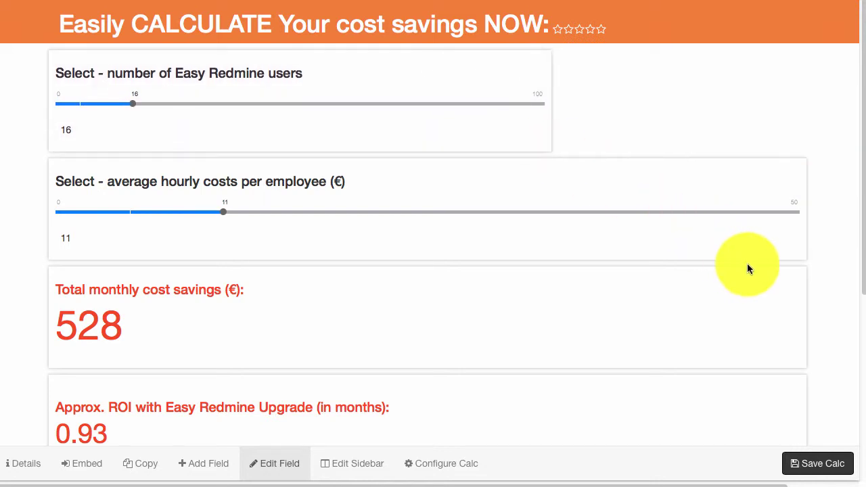
left_click_drag(719, 258, 539, 247)
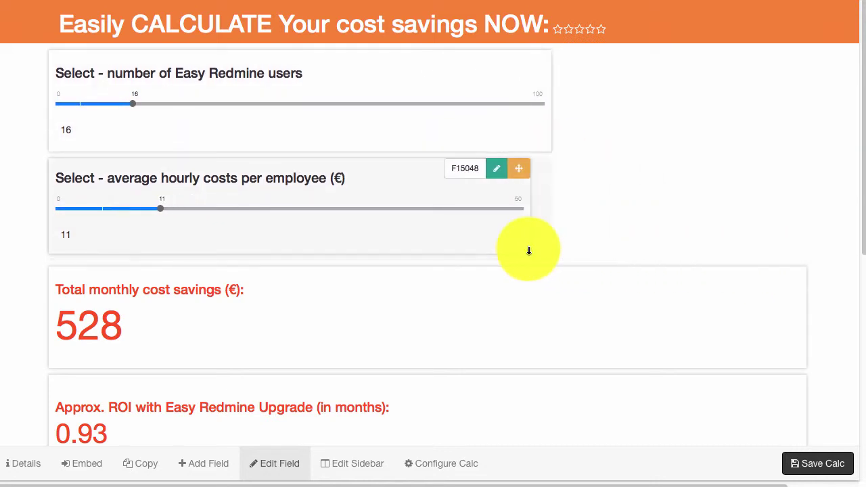
mouse_move(426, 317)
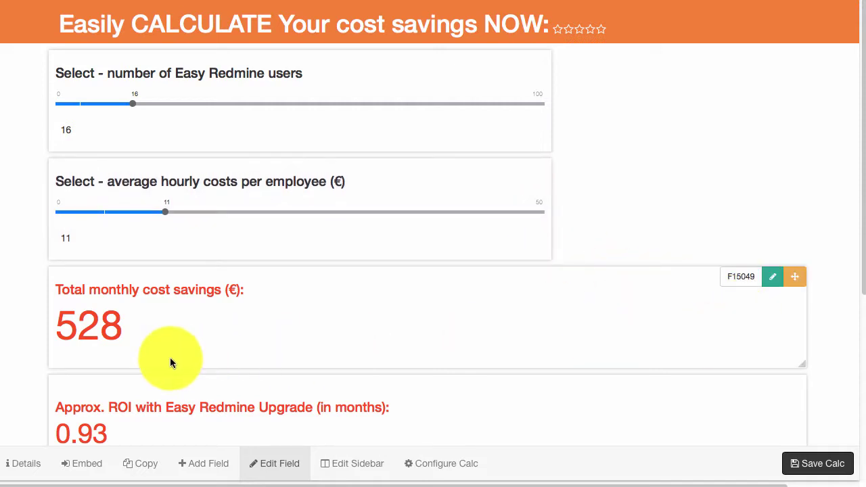
mouse_move(49, 367)
left_mouse_down()
mouse_move(598, 349)
mouse_move(591, 344)
left_mouse_up()
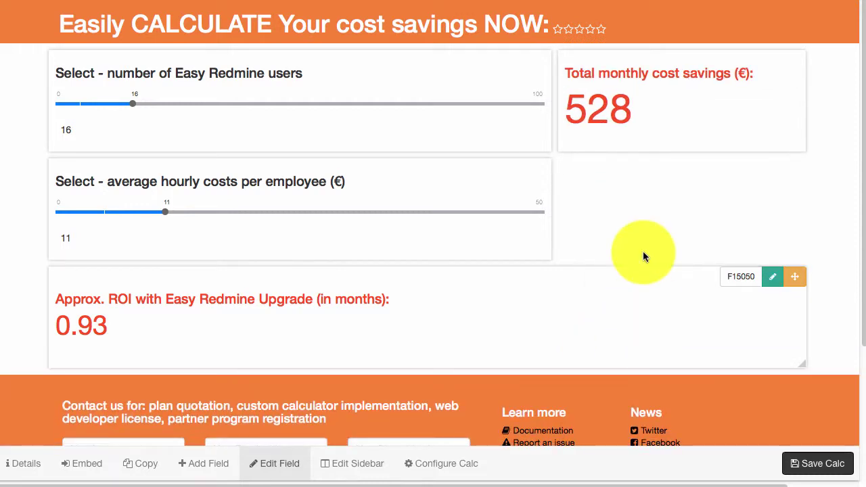
left_click_drag(804, 368, 554, 348)
left_click_drag(802, 151, 786, 366)
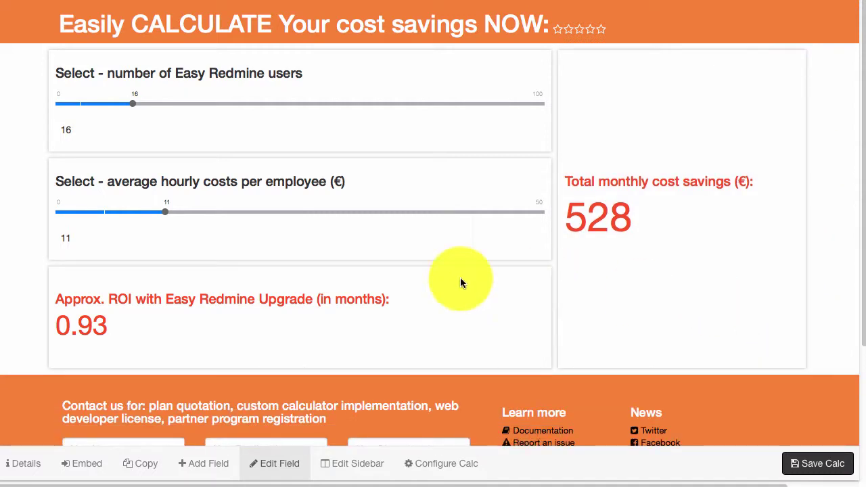
Test the sliders at 11 users and hourly cost 8, then bring up the embed code
mouse_move(300, 101)
left_click_drag(133, 109, 108, 106)
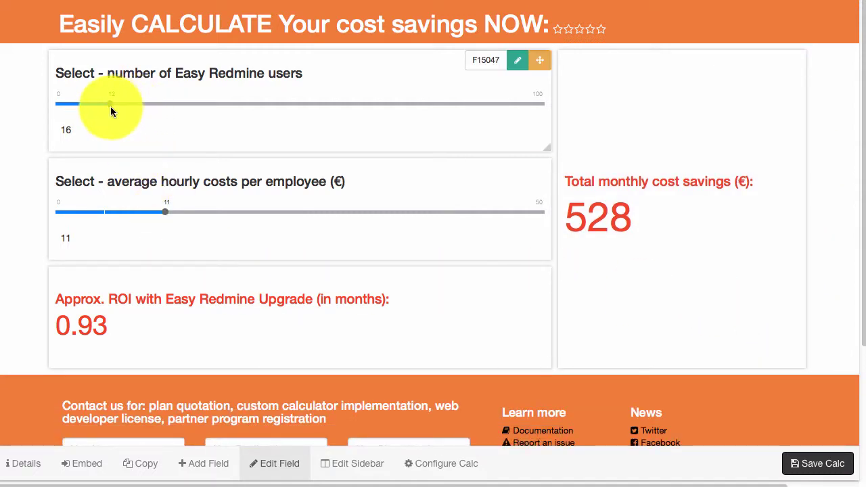
left_click_drag(169, 216, 112, 213)
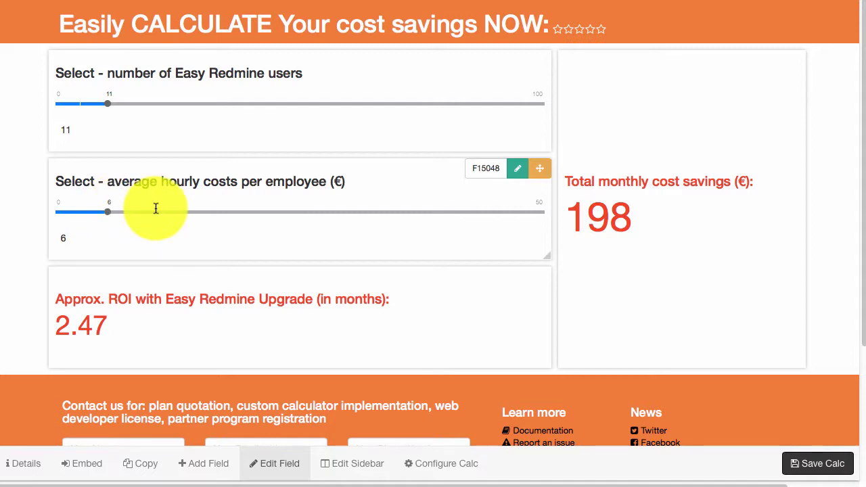
left_click_drag(119, 215, 134, 215)
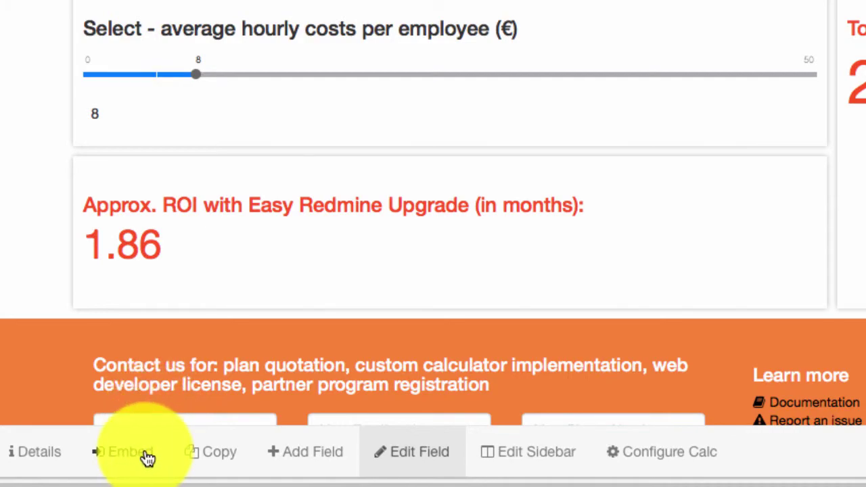
left_click(145, 457)
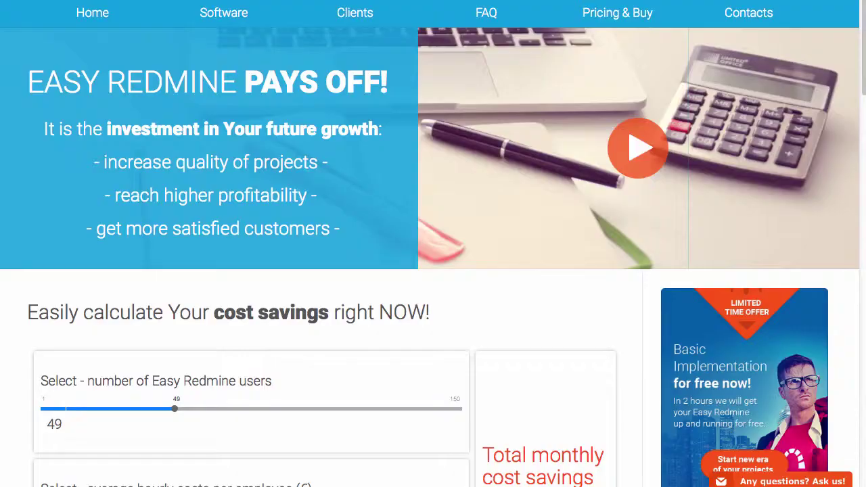
Scroll the Easy Redmine page down to the embedded cost-savings calculator
scroll(315, 33, "up", 1)
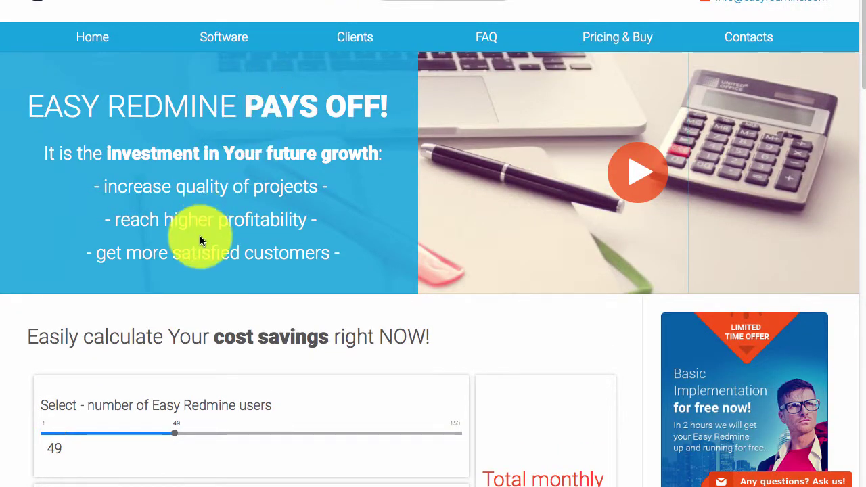
scroll(186, 261, "down", 1)
scroll(188, 265, "down", 3)
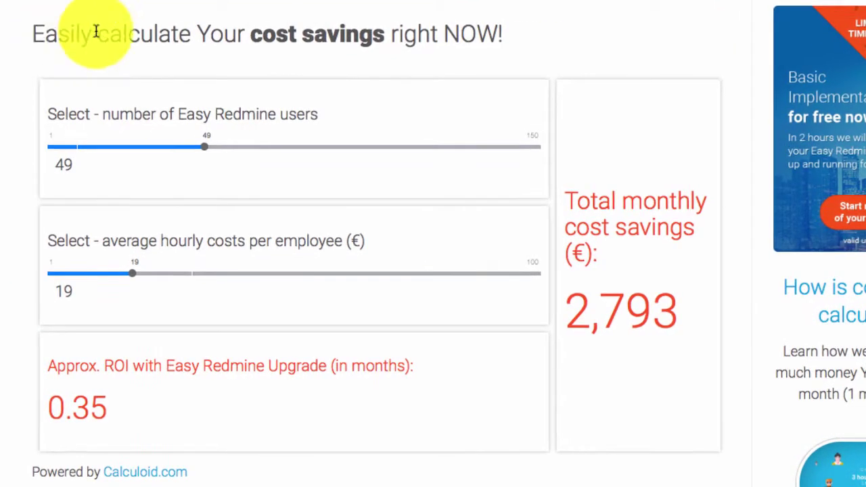